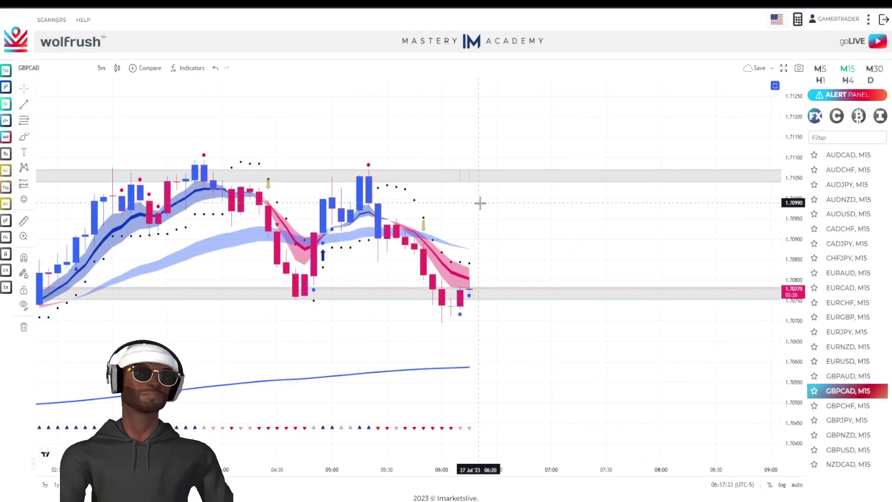
Step: Select the arrow marker on the GBPCAD setup chart for editing
left_click(424, 226)
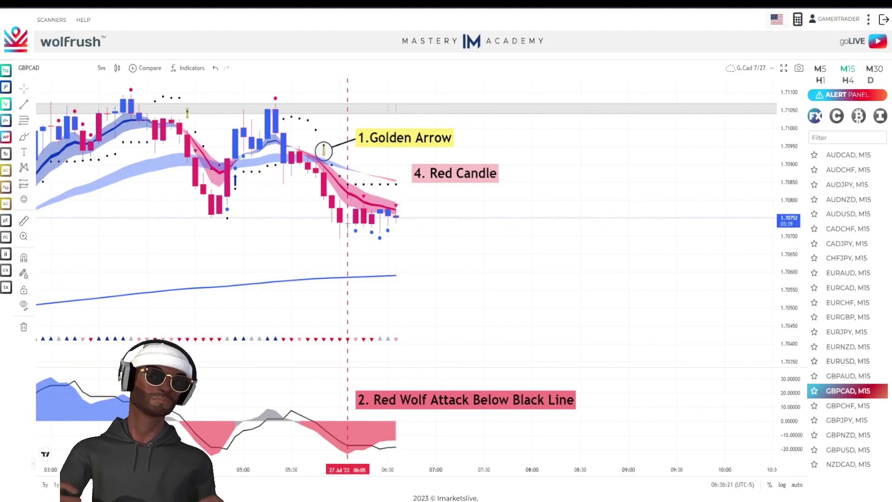
scroll(153, 142, "down", 5)
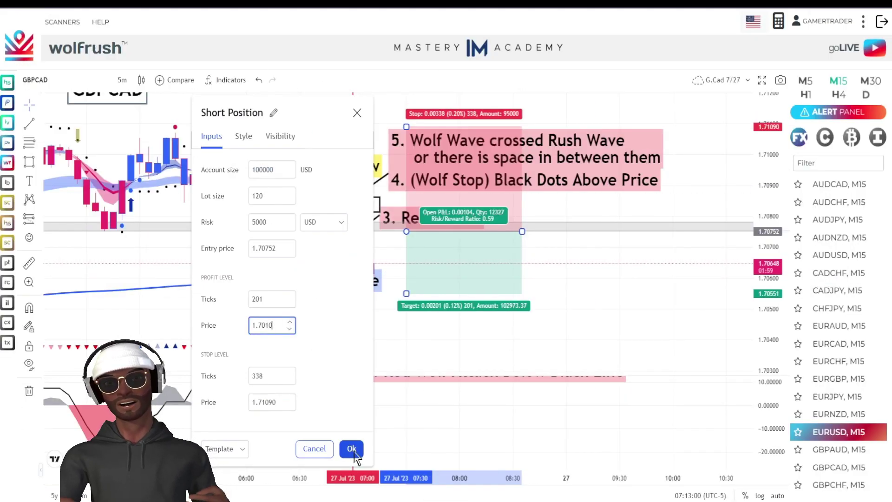
Step: Close the Short Position settings and reframe the chart around the latest candles
left_click(352, 449)
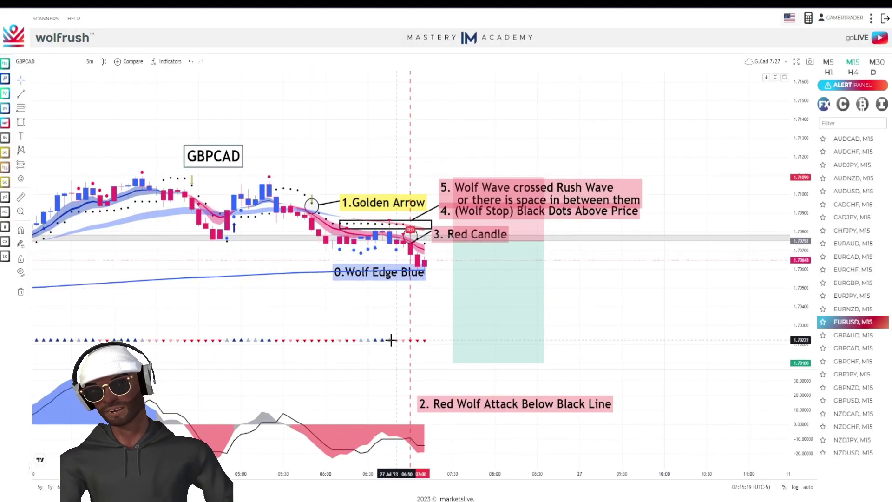
scroll(409, 279, "up", 3)
left_click_drag(405, 273, 419, 342)
scroll(418, 342, "down", 3)
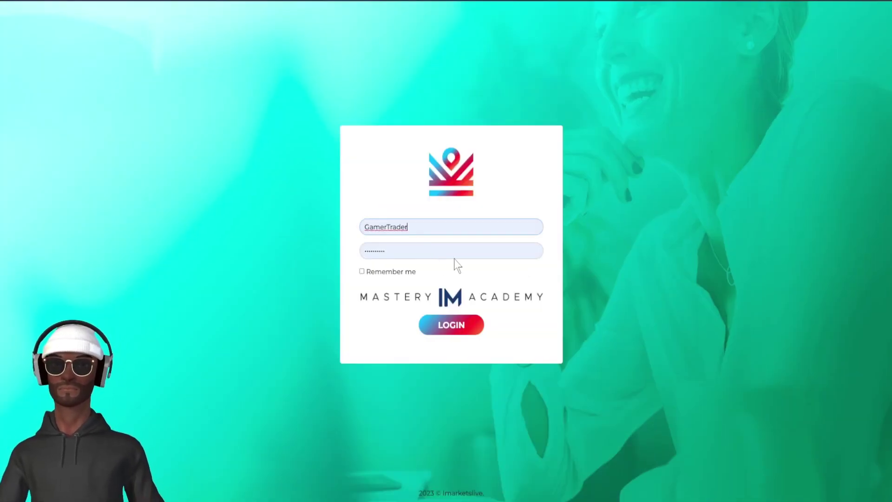
Step: Log in with Remember me ticked, resubmitting after the session-expired error
left_click(384, 274)
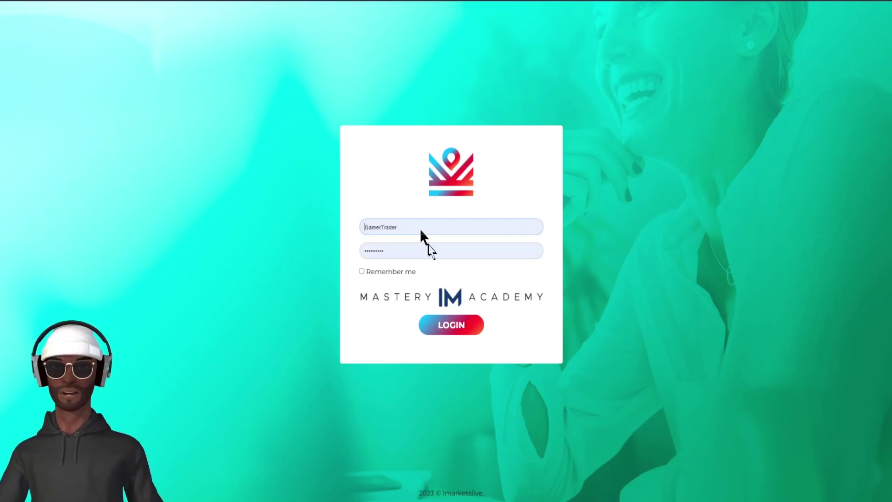
left_click(440, 328)
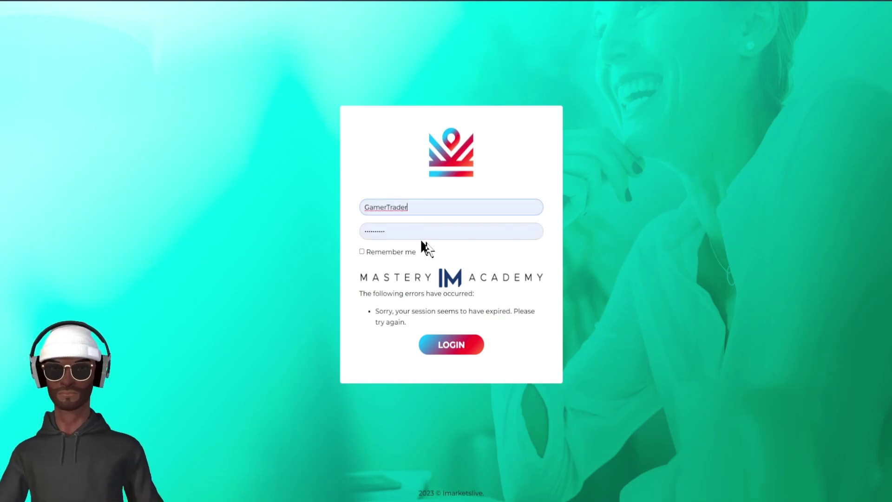
left_click(456, 347)
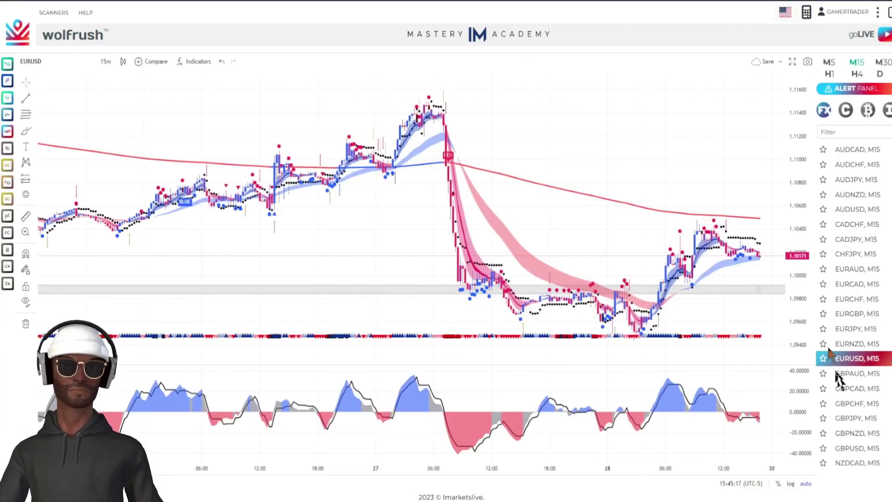
Step: Switch the chart to GBPCAD and bring up the Load Chart Layout list
left_click(857, 388)
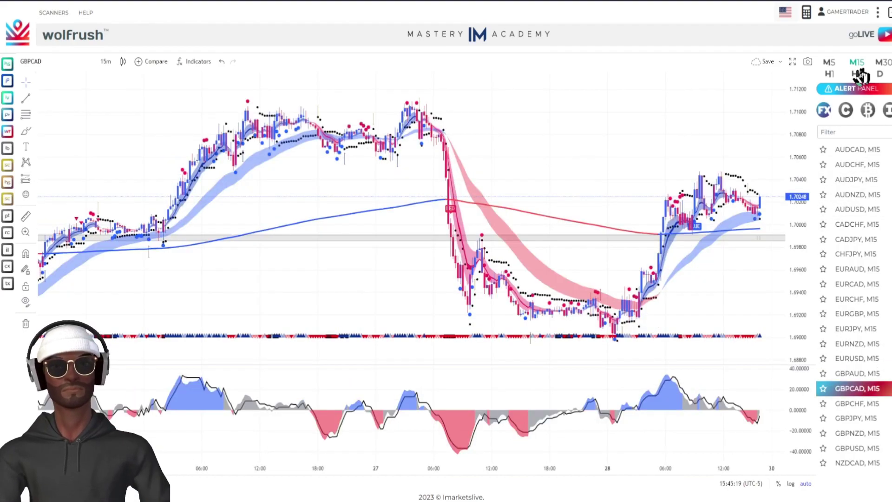
left_click(882, 63)
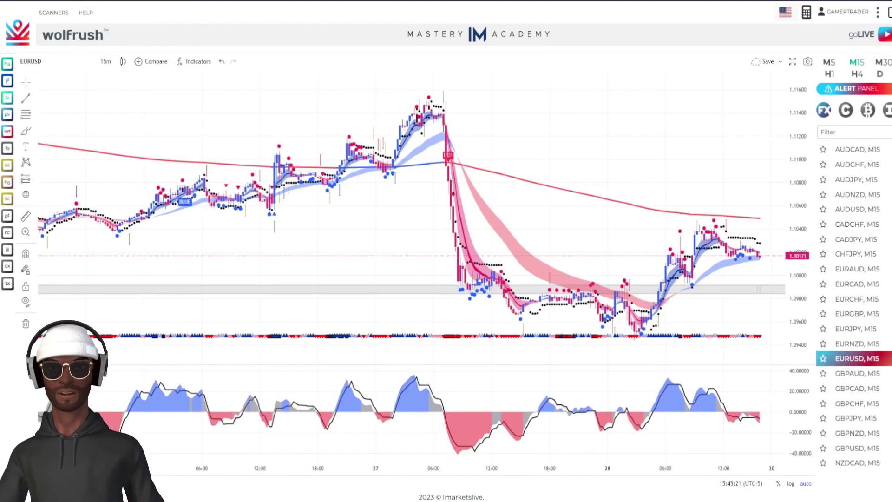
left_click(779, 61)
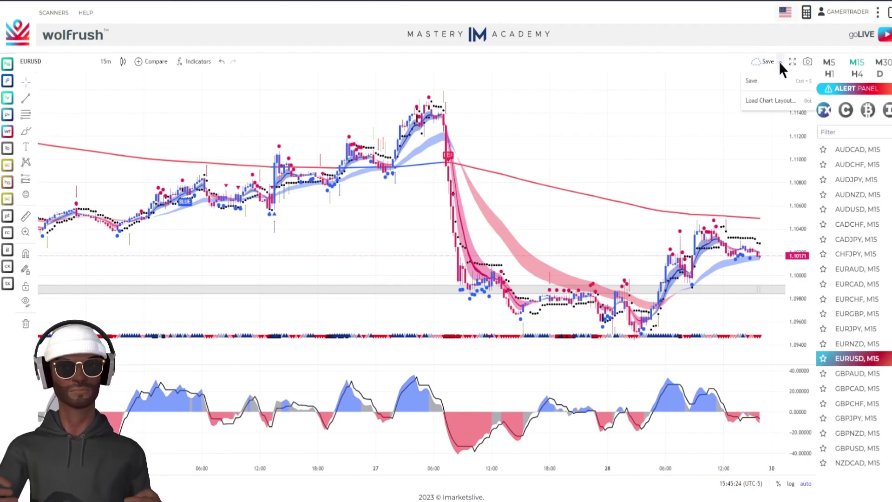
left_click(774, 98)
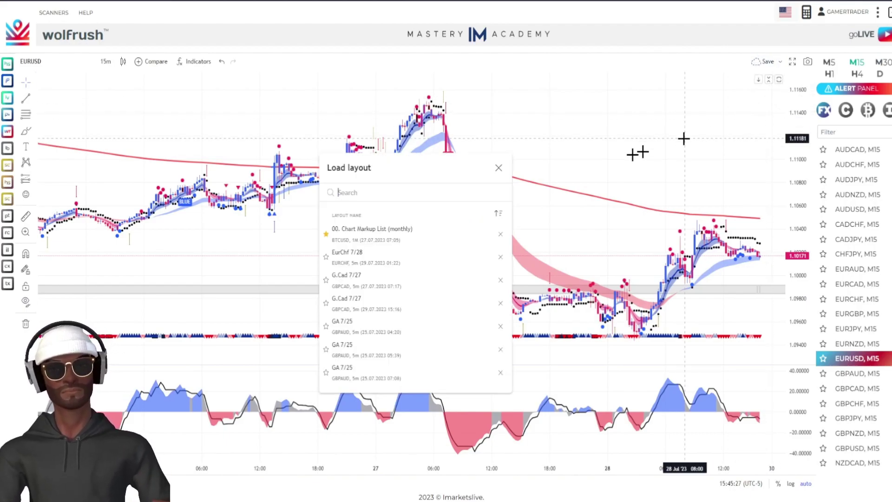
Step: Load the G.Cad 7/27 GBPCAD layout and frame the setup's earlier candles
left_click(369, 311)
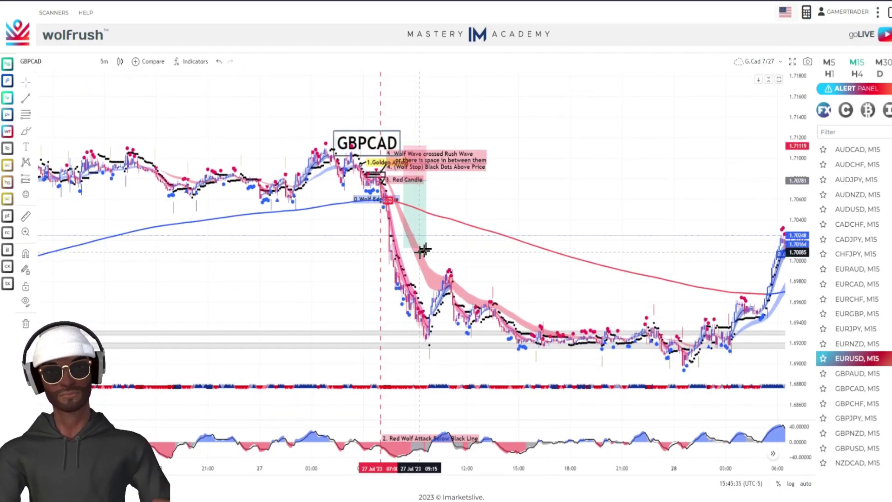
scroll(422, 243, "up", 2)
scroll(307, 260, "up", 3)
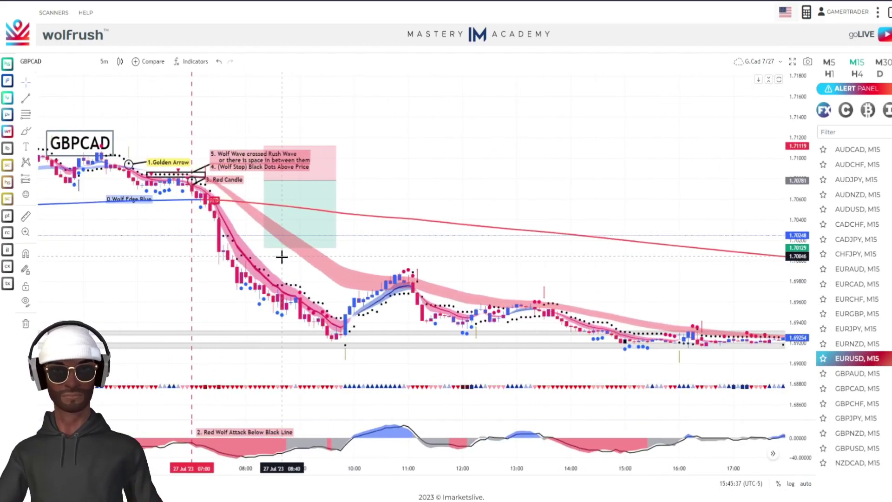
left_click_drag(790, 342, 778, 90)
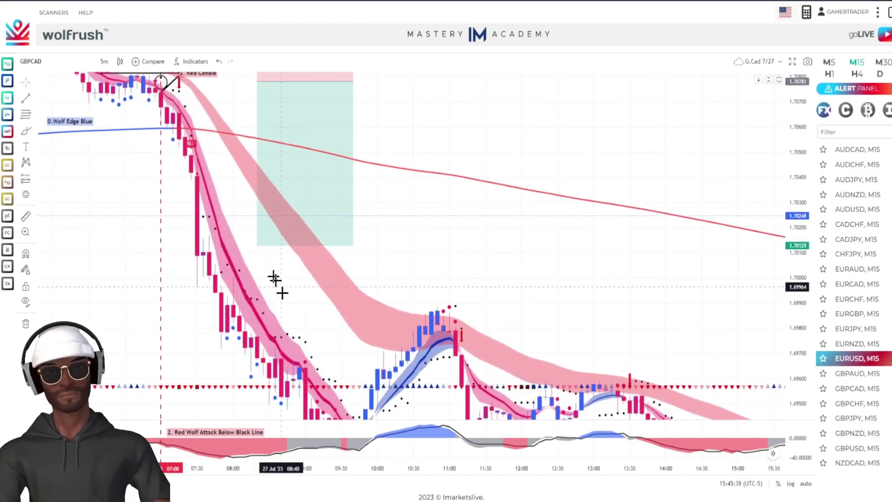
left_click_drag(285, 295, 470, 350)
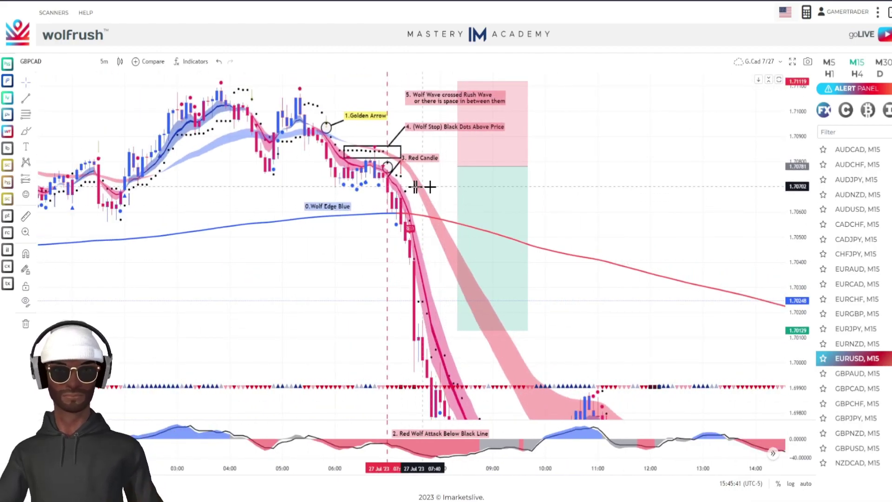
Step: Move the position box right to the 07:15 candle, clear of the setup labels
left_click_drag(331, 243, 343, 247)
left_click(479, 200)
mouse_move(480, 176)
left_mouse_down()
mouse_move(413, 170)
mouse_move(624, 173)
left_mouse_up()
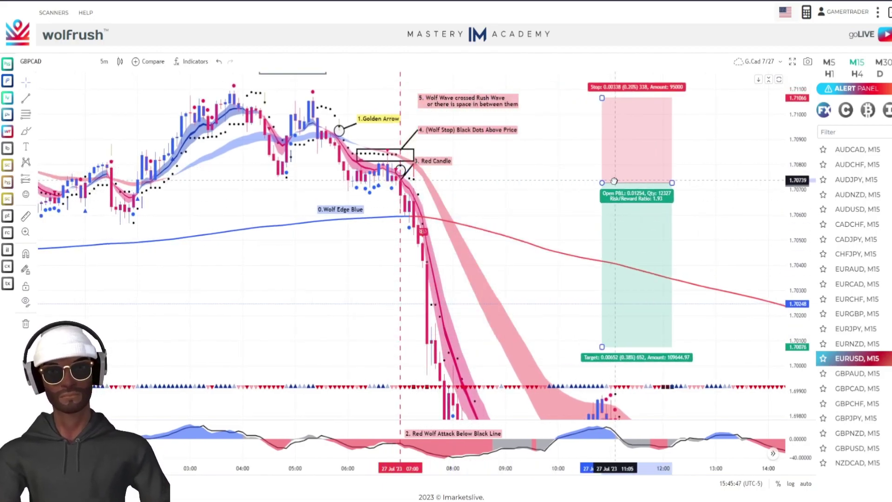
left_click(300, 269)
left_click_drag(299, 269, 303, 312)
Step: Switch GBPCAD to the 30-minute interval and stretch its price scale
type("30")
key("Return")
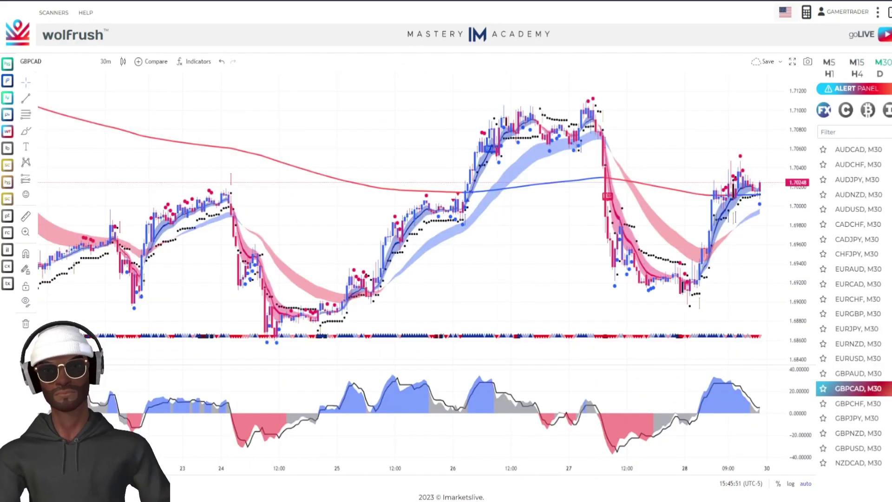
scroll(510, 207, "down", 3)
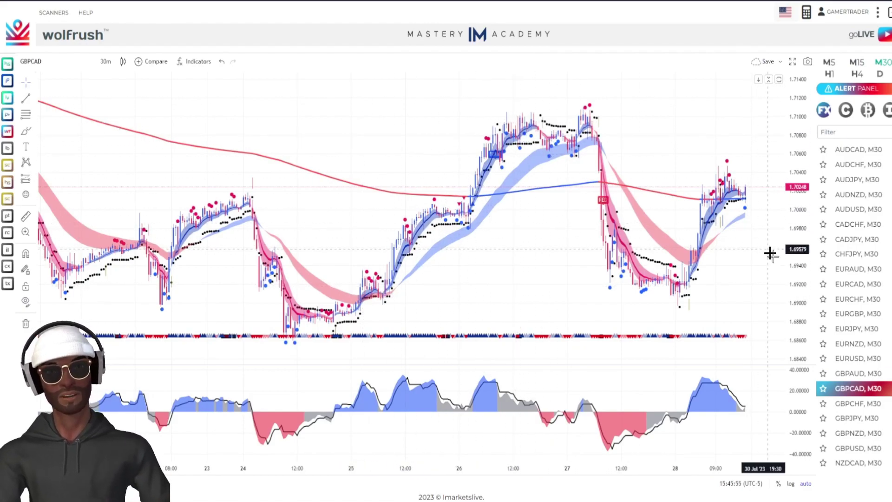
left_click_drag(800, 292, 799, 251)
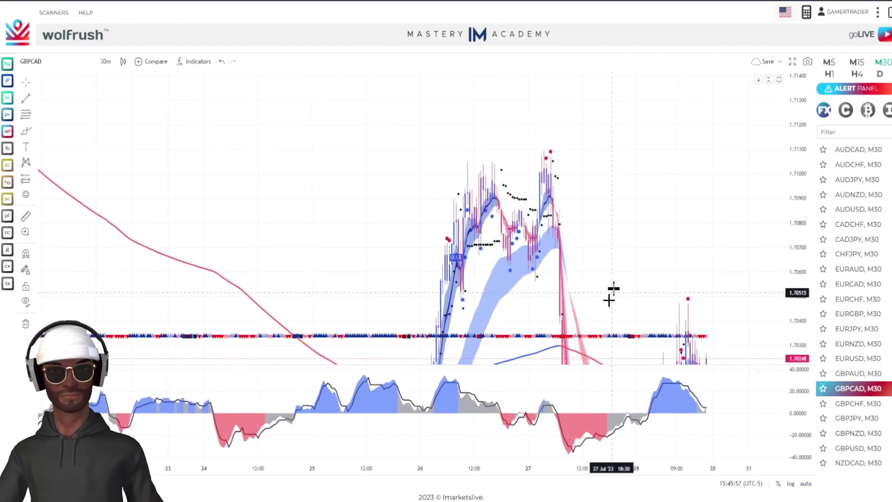
scroll(605, 272, "up", 3)
scroll(605, 272, "up", 1)
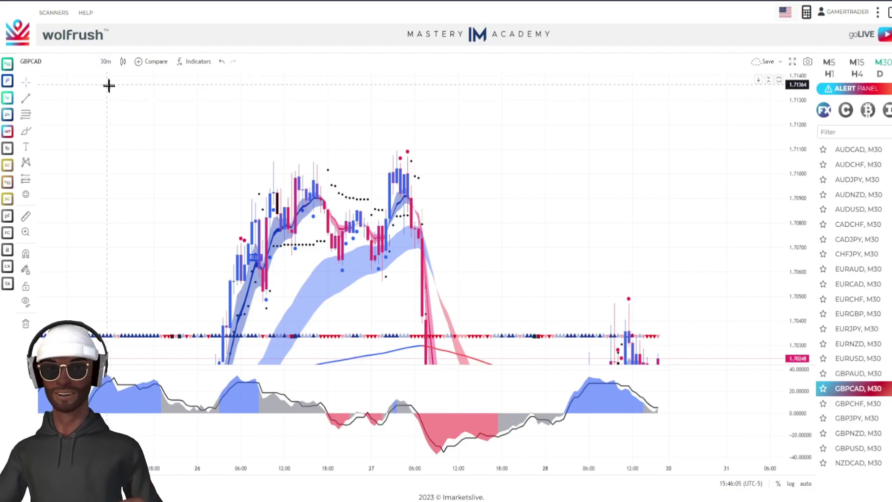
left_click(106, 62)
Step: Return to 5m and frame the setup through the 5. Wolf Wave label, compressing the price scale
left_click(114, 123)
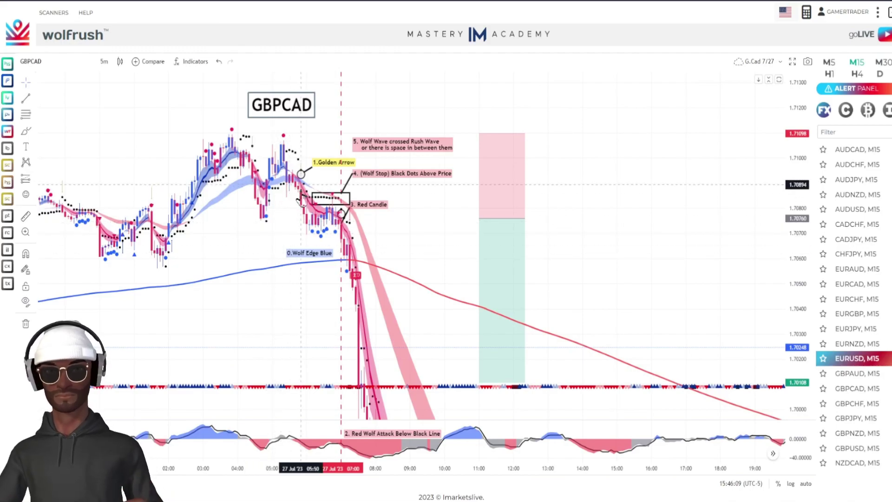
scroll(293, 162, "up", 6)
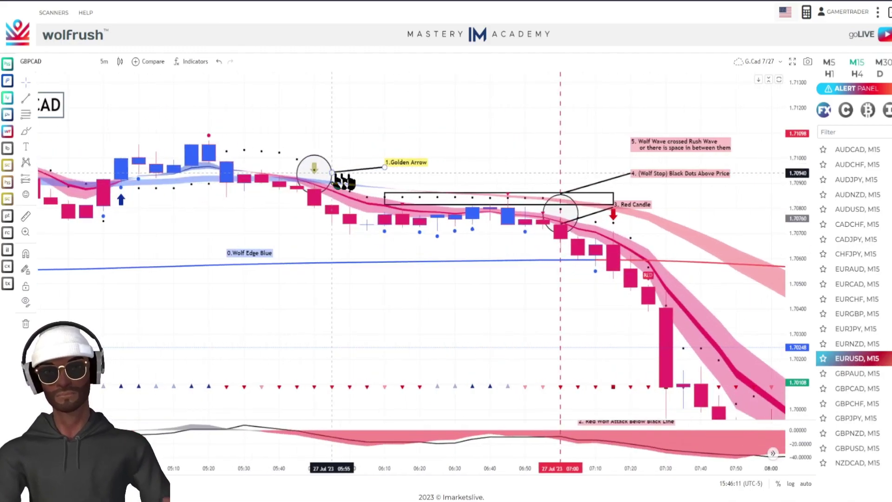
scroll(779, 179, "up", 3)
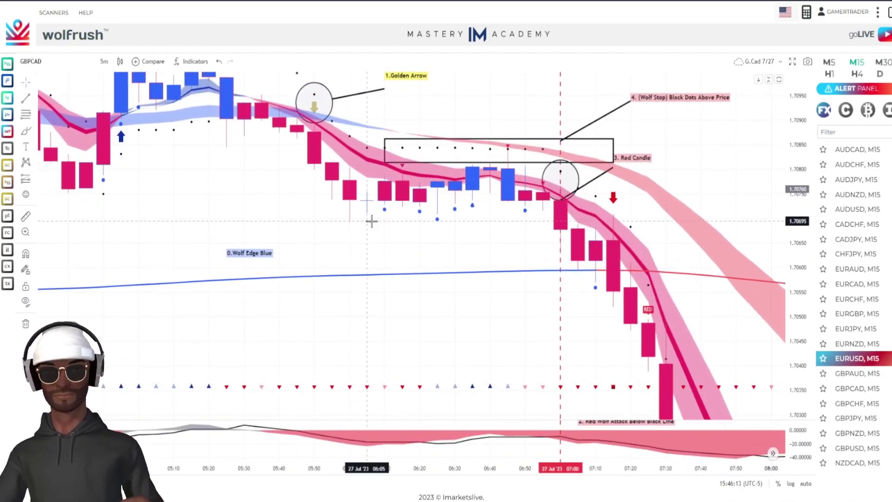
scroll(370, 219, "down", 4)
left_click_drag(369, 219, 364, 289)
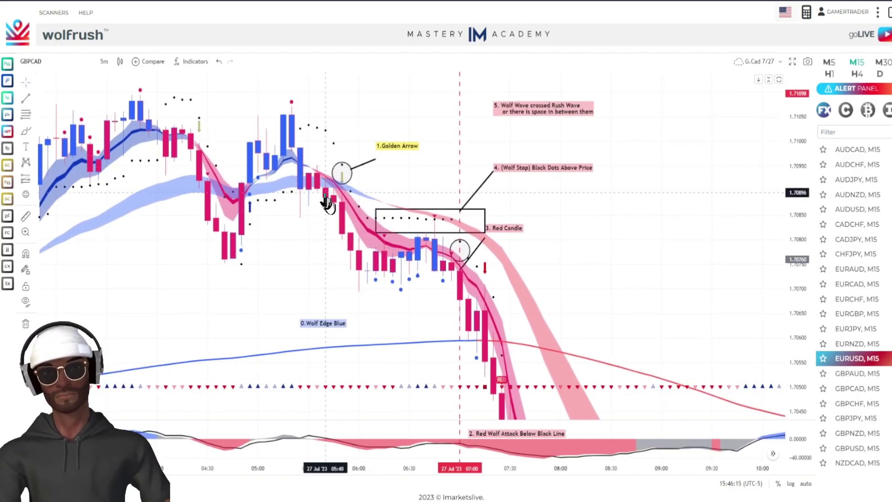
scroll(359, 209, "up", 2)
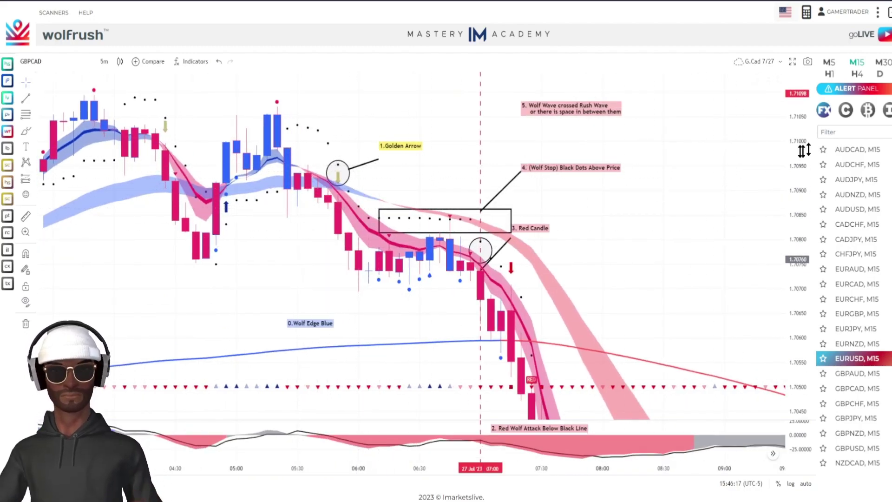
left_click_drag(798, 151, 791, 212)
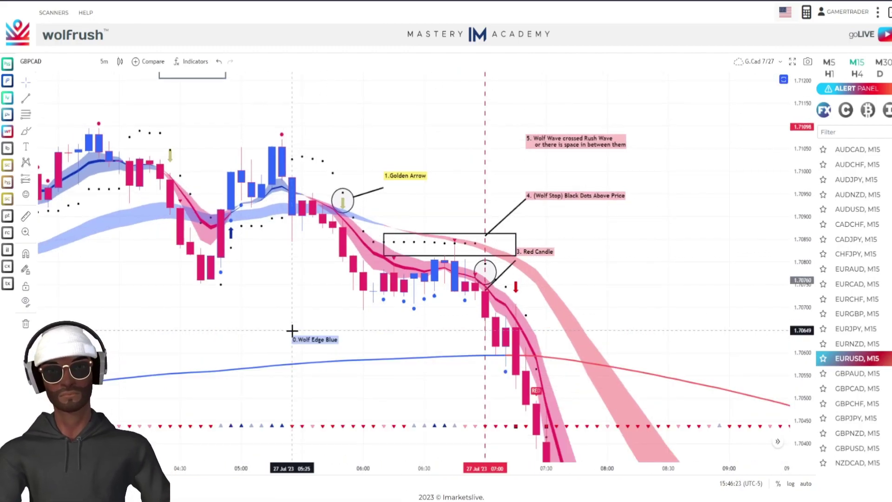
double_click(299, 366)
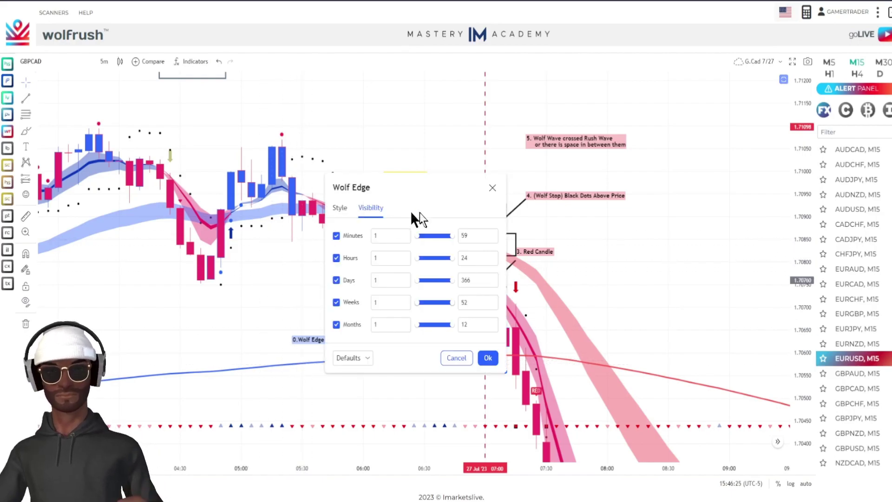
left_click(494, 188)
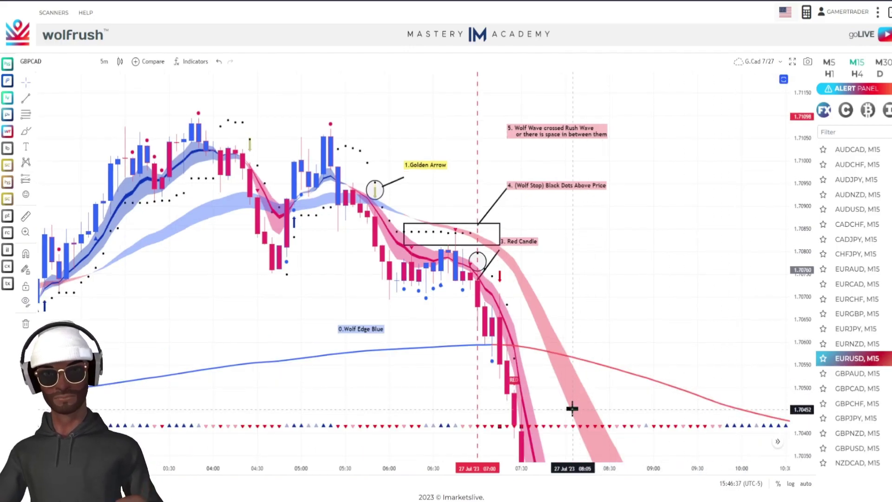
double_click(448, 440)
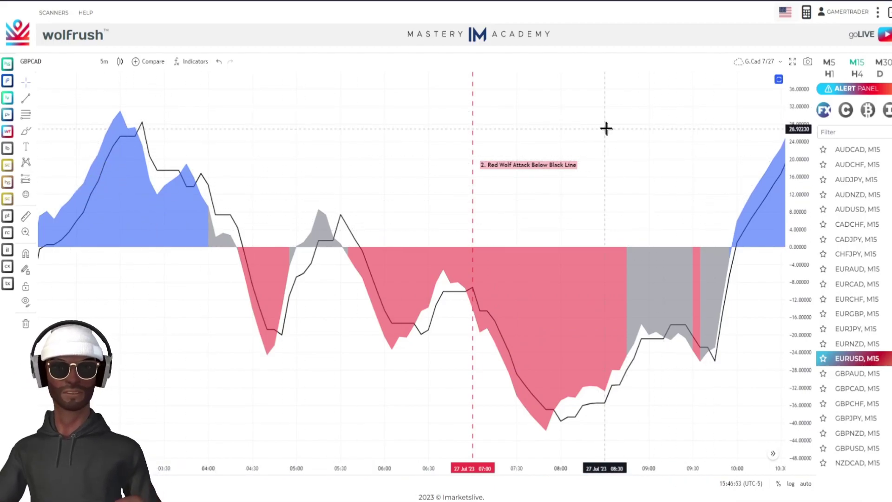
Step: Restore the GBPCAD price pane above the oscillator and zoom the price chart
double_click(581, 233)
scroll(494, 181, "up", 3)
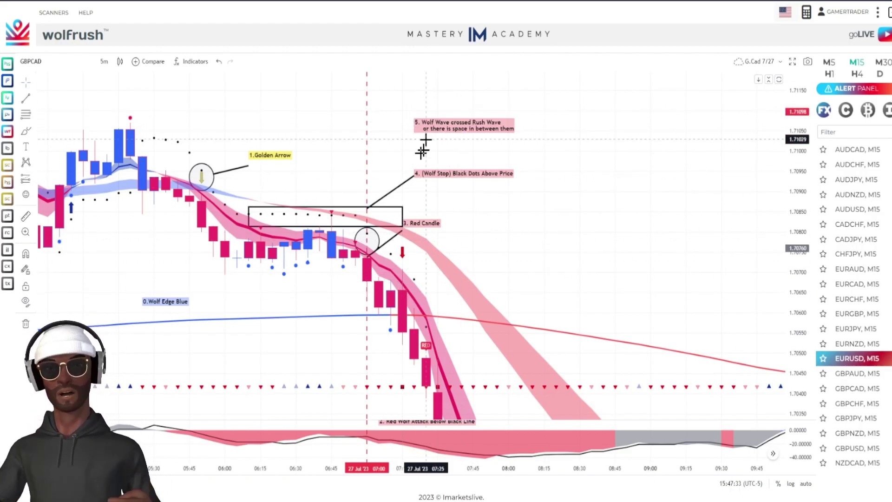
scroll(287, 230, "down", 1)
scroll(287, 230, "down", 1)
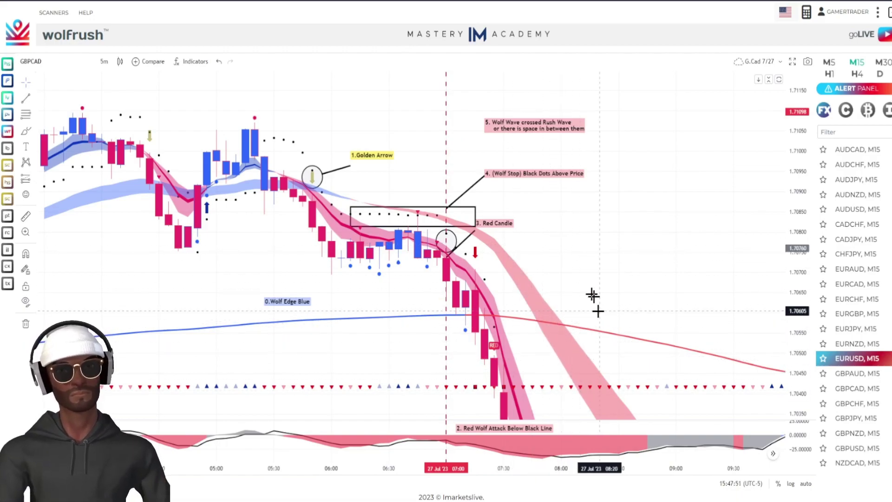
Step: Pan and zoom to centre the GBPCAD decline in the chart
left_click_drag(451, 282, 427, 235)
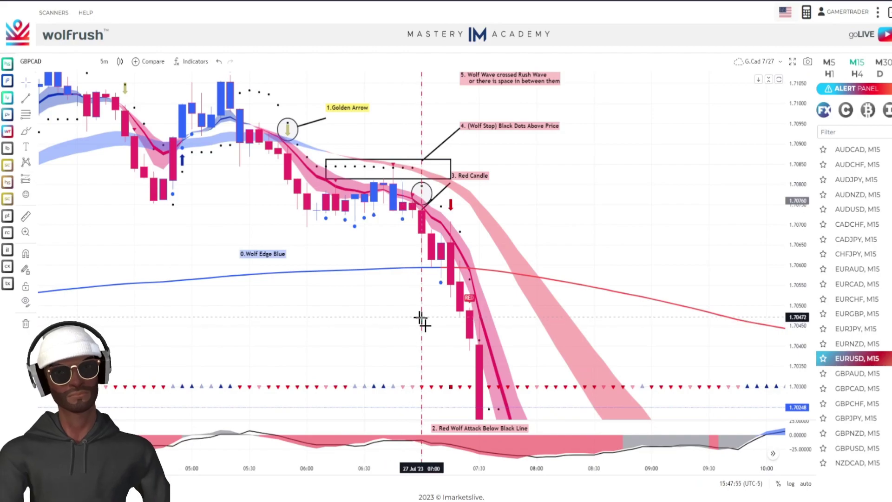
scroll(431, 336, "up", 2)
left_click_drag(409, 396, 642, 356)
scroll(643, 356, "down", 5)
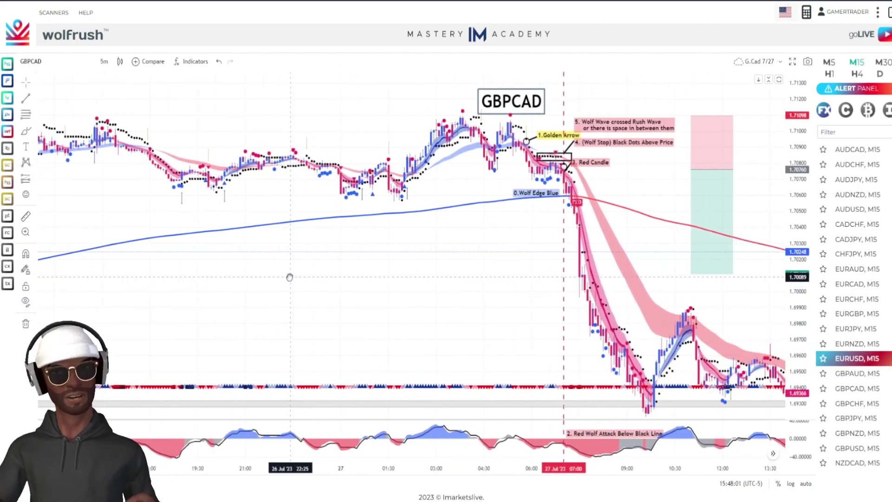
left_click_drag(564, 280, 462, 251)
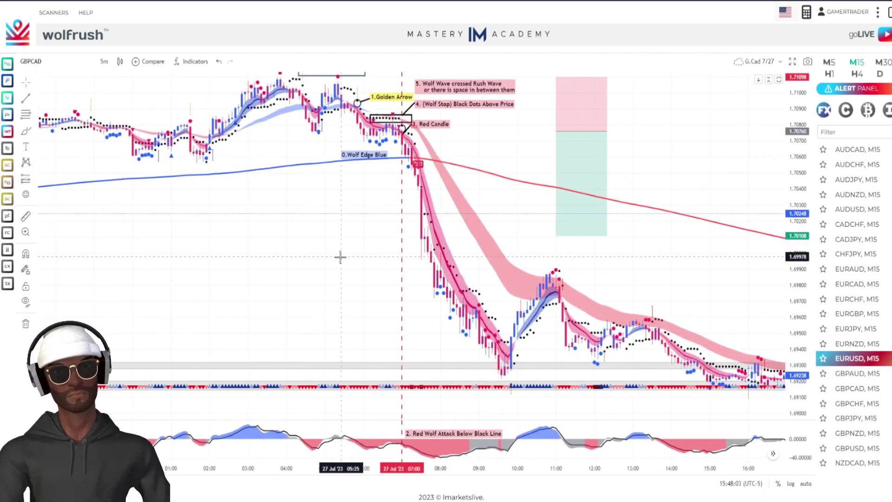
scroll(341, 254, "up", 1)
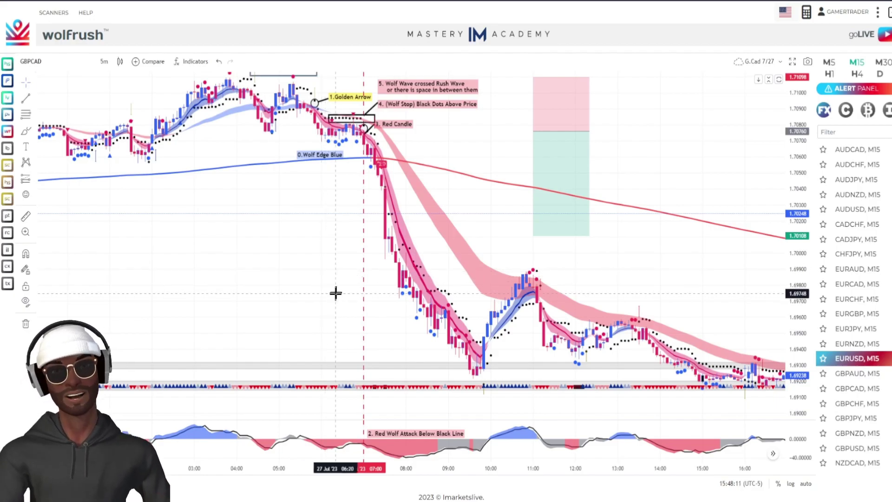
Step: Stretch the price scale and pan to show the sharp drop beside the risk/reward box
scroll(305, 265, "down", 5)
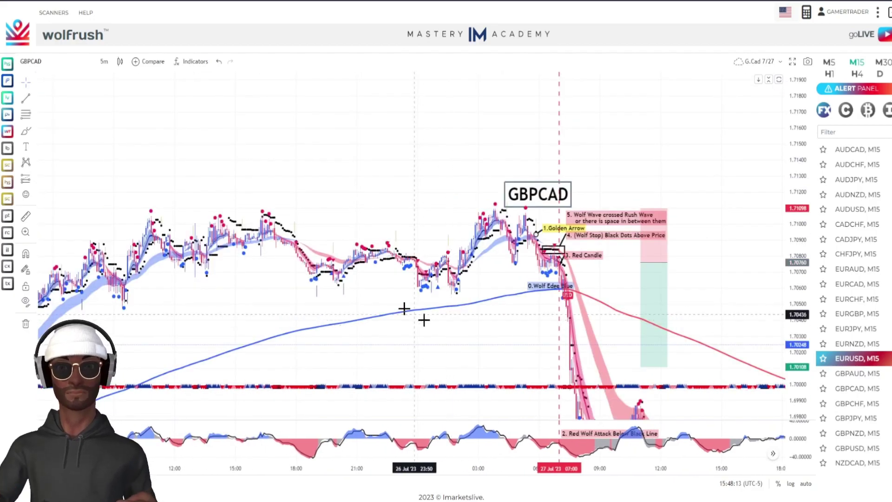
scroll(385, 281, "down", 5)
left_click_drag(802, 283, 802, 319)
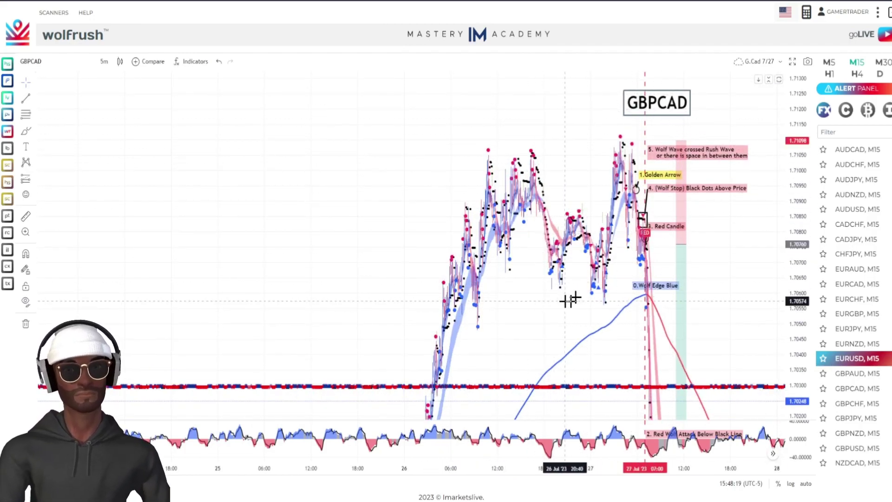
mouse_move(543, 274)
left_mouse_down()
mouse_move(274, 272)
mouse_move(313, 271)
left_mouse_up()
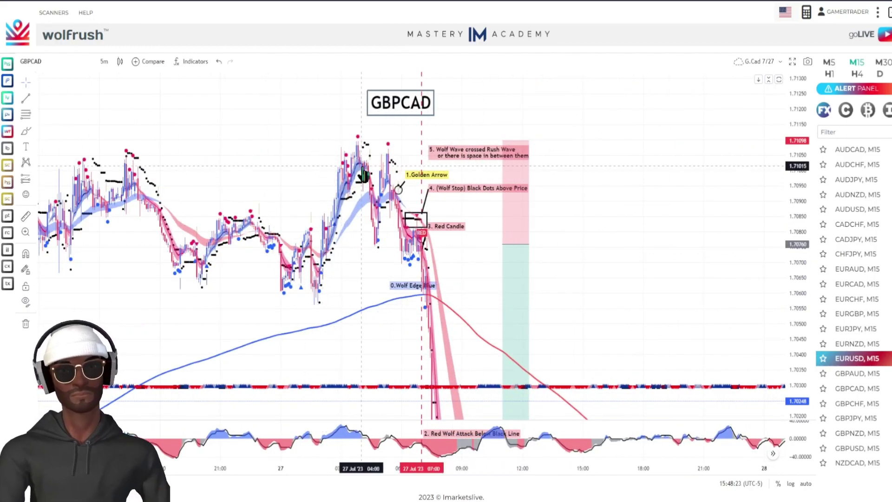
left_click_drag(283, 205, 418, 170)
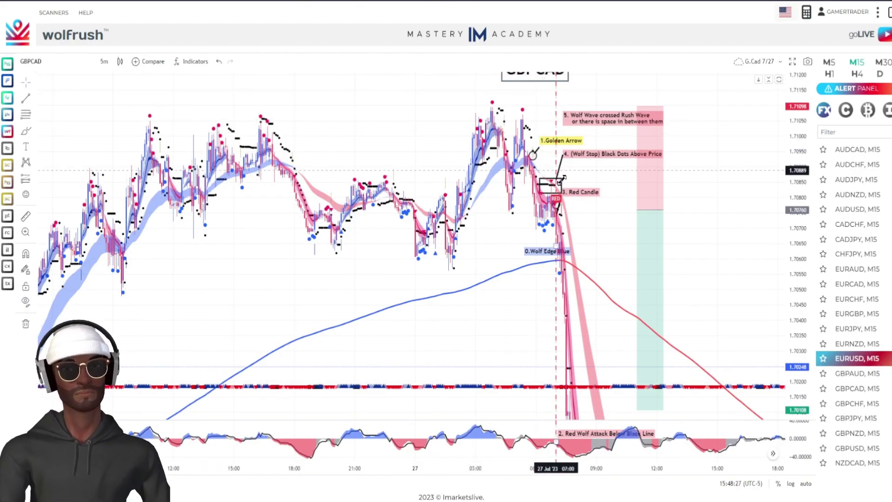
scroll(497, 293, "up", 3)
mouse_move(422, 343)
left_mouse_down()
mouse_move(253, 140)
mouse_move(378, 302)
mouse_move(400, 303)
mouse_move(393, 315)
left_mouse_up()
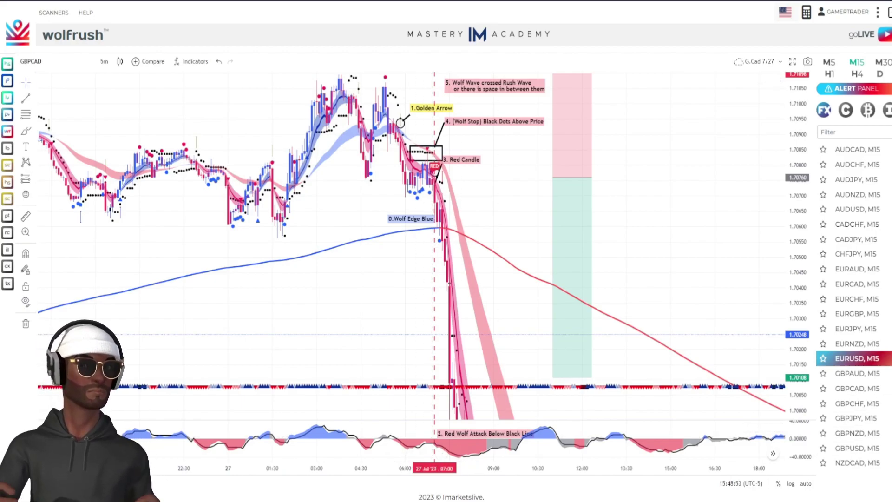
key("alt+Tab")
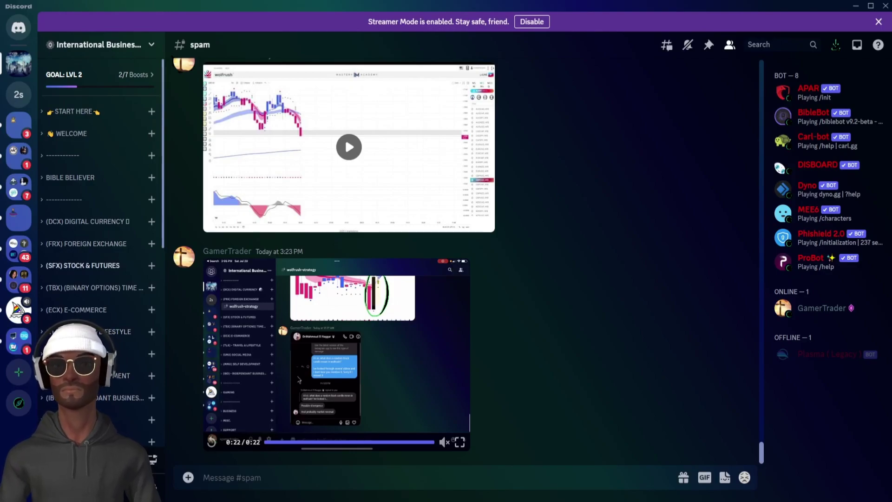
Step: Expand the (FRX) FOREIGN EXCHANGE category and open the #chart-markups channel
left_click(86, 244)
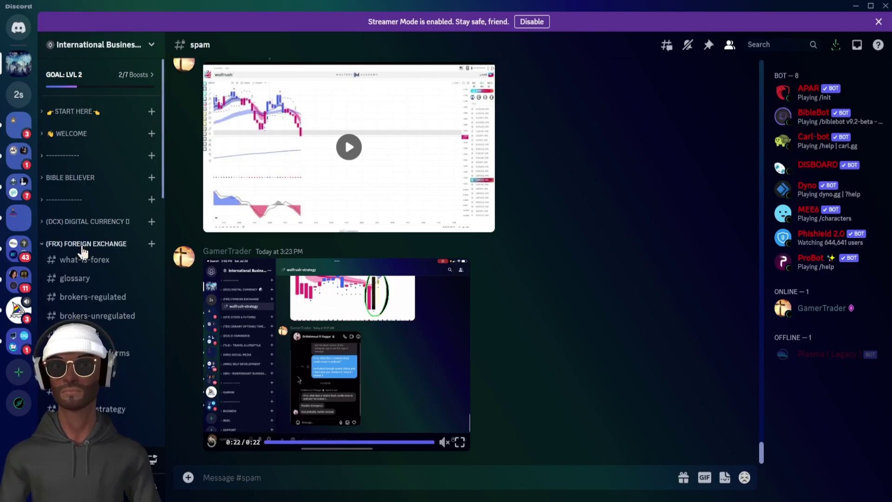
scroll(91, 261, "down", 3)
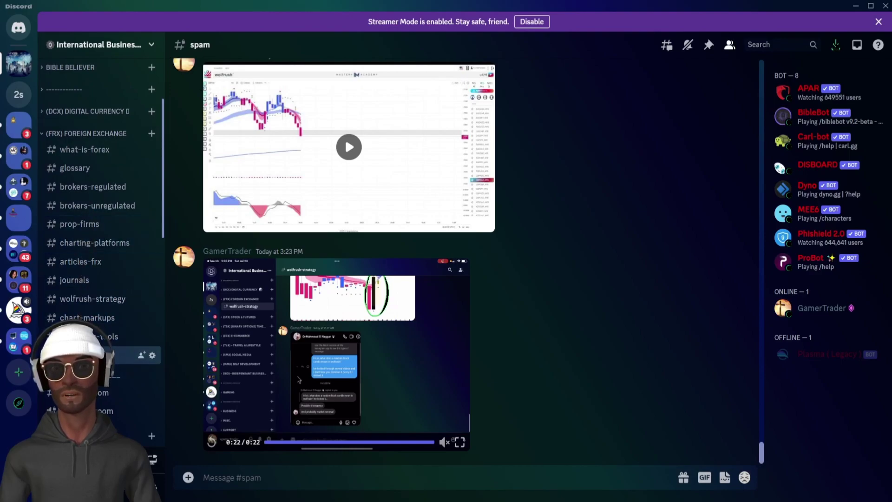
left_click(87, 317)
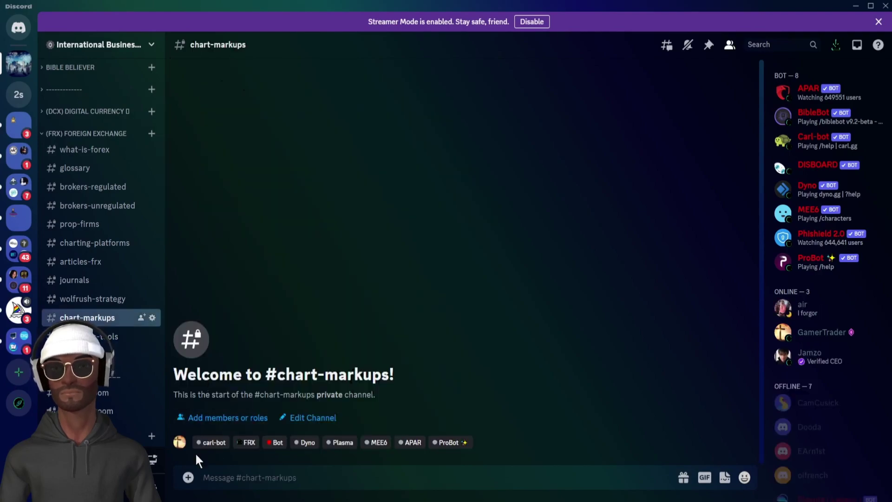
Step: Attach the GbpCad 2023-07-27 (5min entry) chart screenshot to a draft message in #chart-markups
left_click(188, 477)
left_click(223, 396)
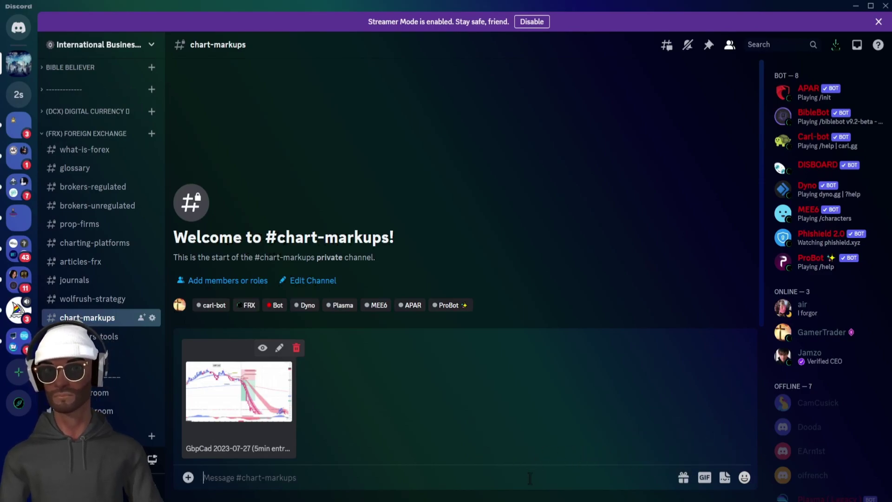
Step: Write the caption '5 minute entry on a 30 minute setup' for the attached chart
type("#0 min")
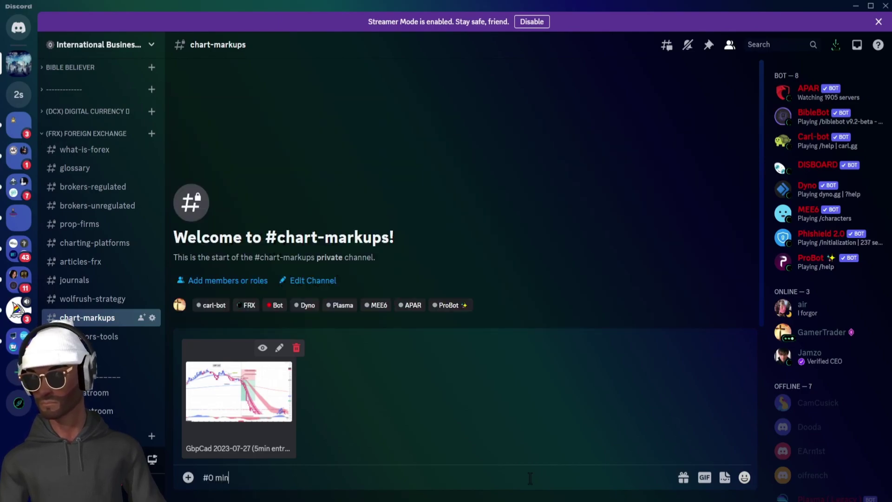
key("BackSpace")
key("BackSpace")
key("BackSpace")
key("BackSpace")
type("30")
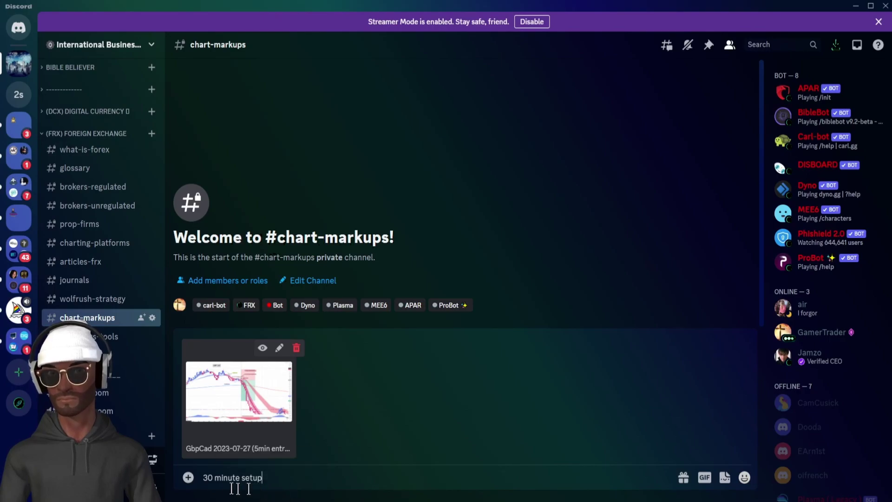
left_click(188, 478)
left_click(204, 478)
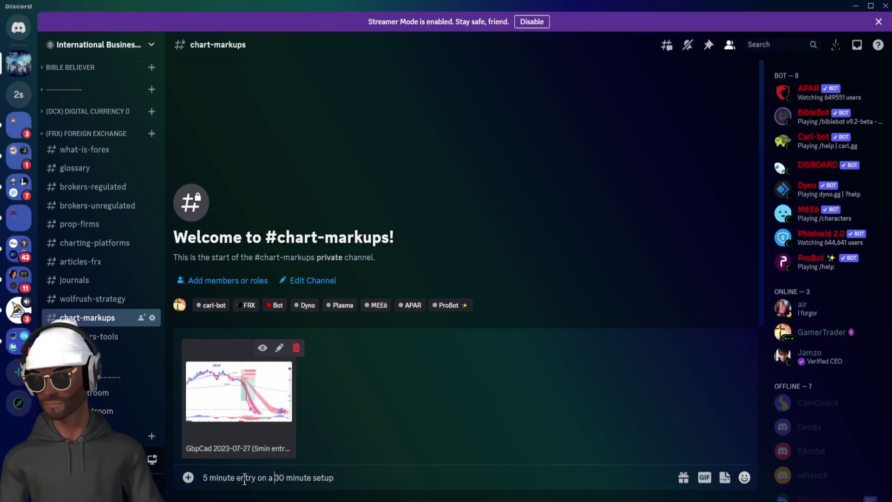
Step: Add 'Gbp Cad' to the start of the caption and send the message
left_click(275, 478)
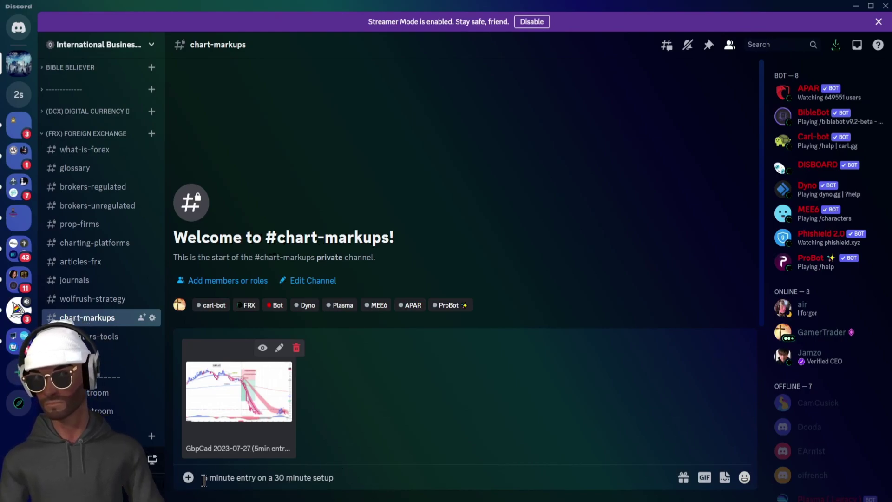
type("Gbp Cad")
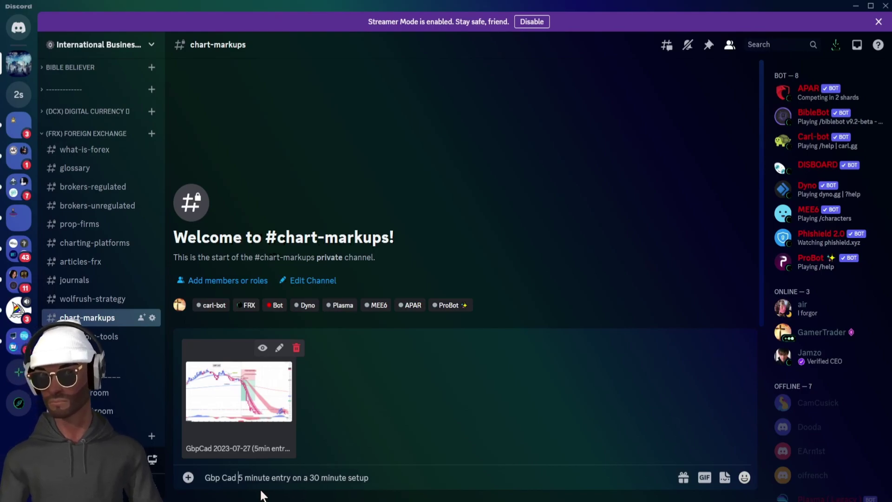
key("Return")
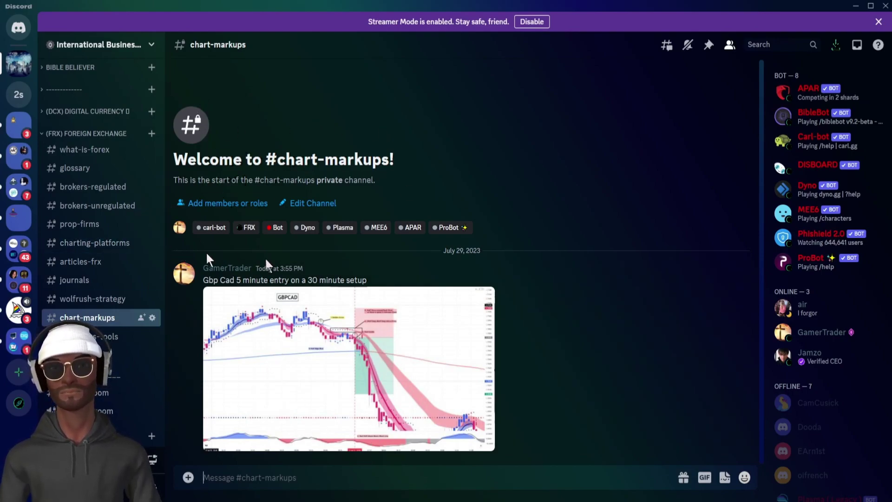
Step: Collapse the (FRX) FOREIGN EXCHANGE category and scroll the channel list up
left_click(89, 133)
scroll(111, 165, "up", 3)
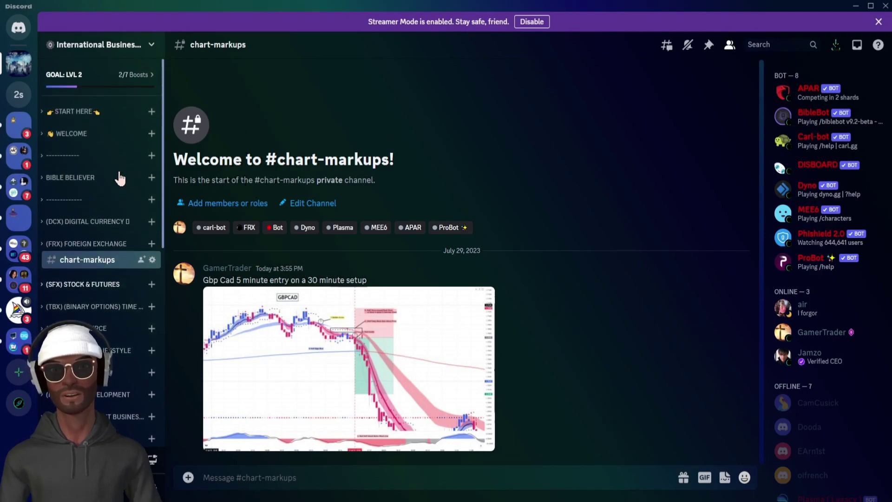